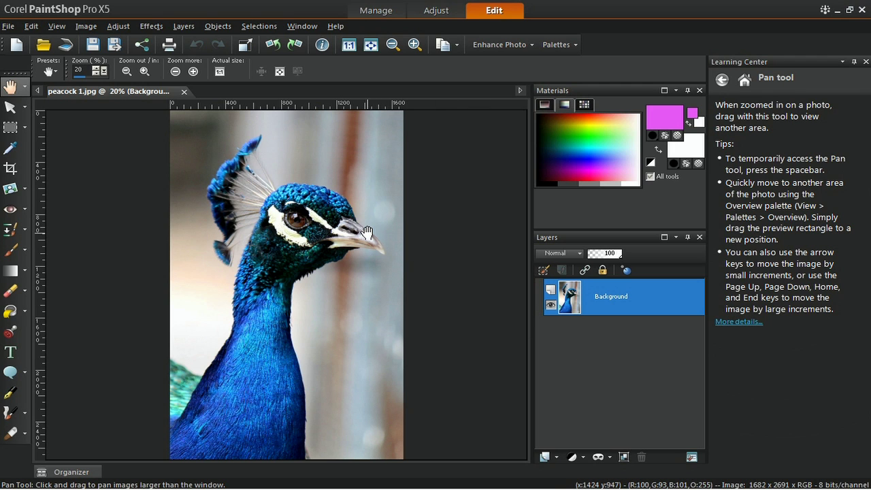
- Zoom the peacock photo to 100% and pan until the eye fills the view
{"action": "scroll", "coordinate": [366, 233], "scroll_direction": "up", "scroll_amount": 2}
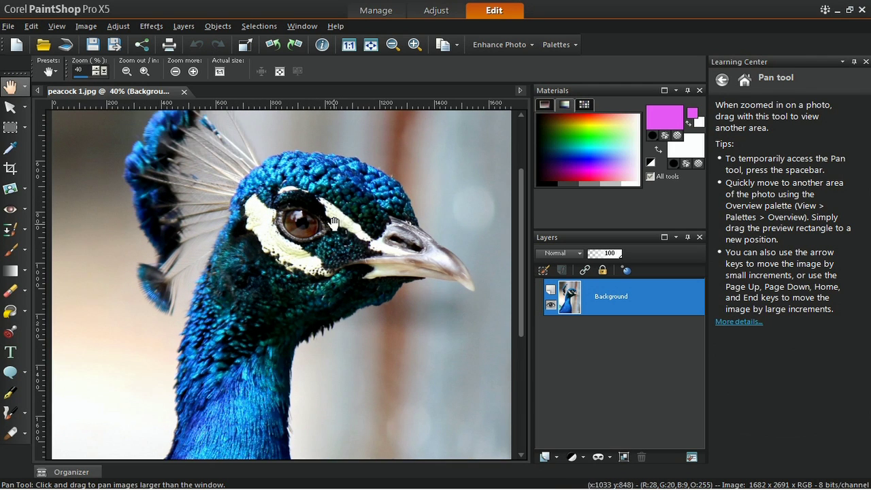
{"action": "scroll", "coordinate": [369, 222], "scroll_direction": "up", "scroll_amount": 2}
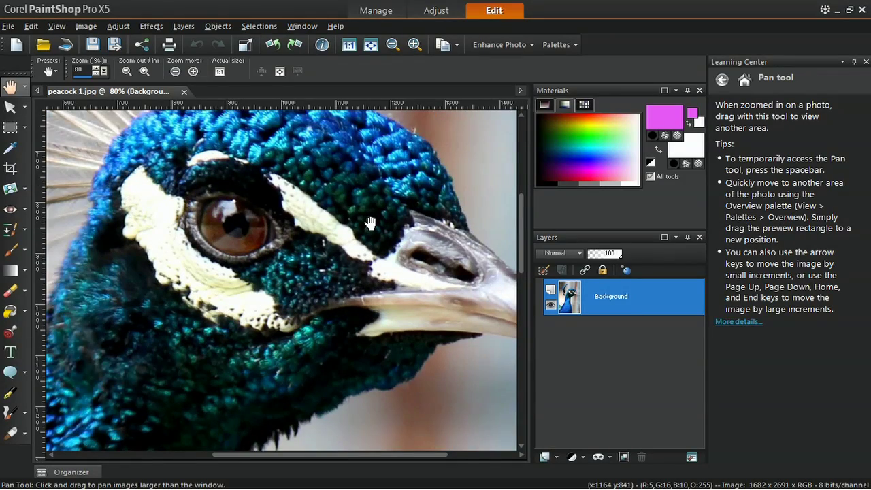
{"action": "scroll", "coordinate": [369, 222], "scroll_direction": "up", "scroll_amount": 1}
{"action": "left_click_drag", "start_coordinate": [311, 222], "coordinate": [390, 242]}
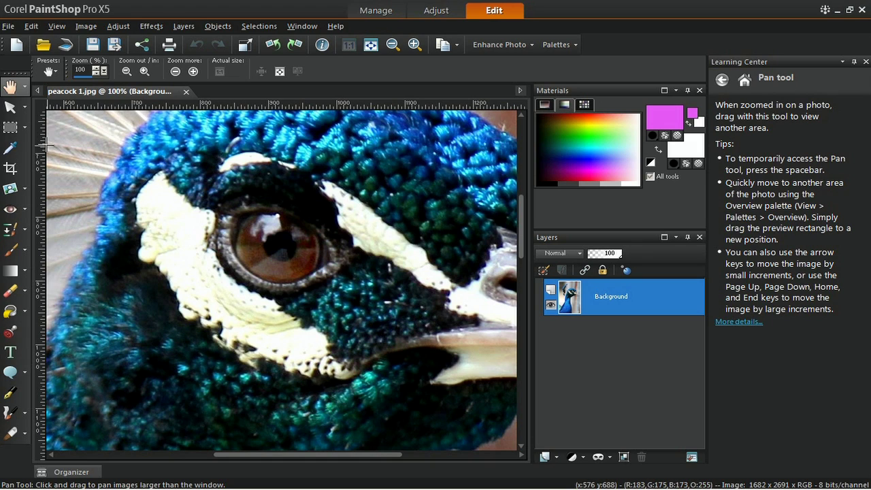
{"action": "left_click", "coordinate": [25, 127]}
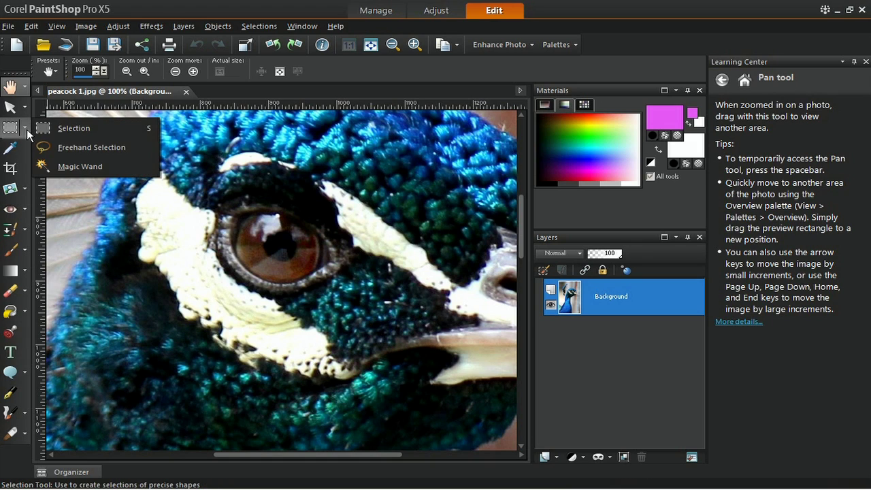
- Switch to Freehand Selection with the Smart Edge type and a feather of 2
{"action": "left_click", "coordinate": [137, 150]}
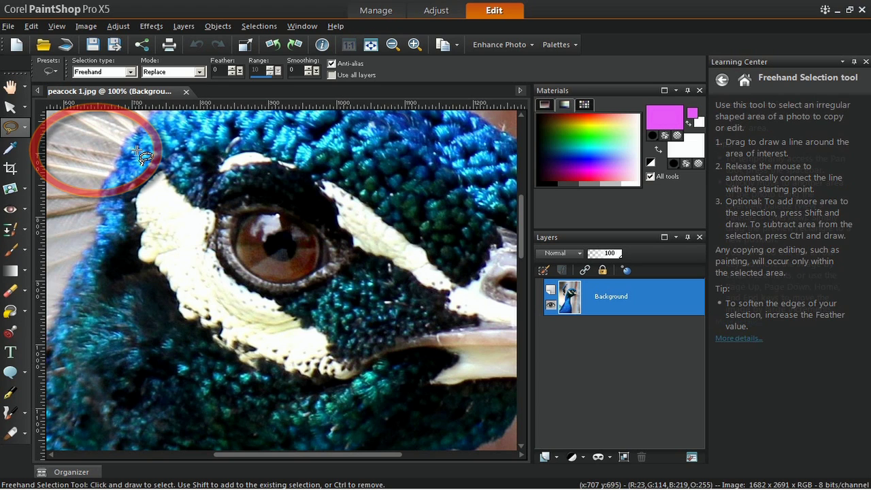
{"action": "left_click", "coordinate": [133, 72]}
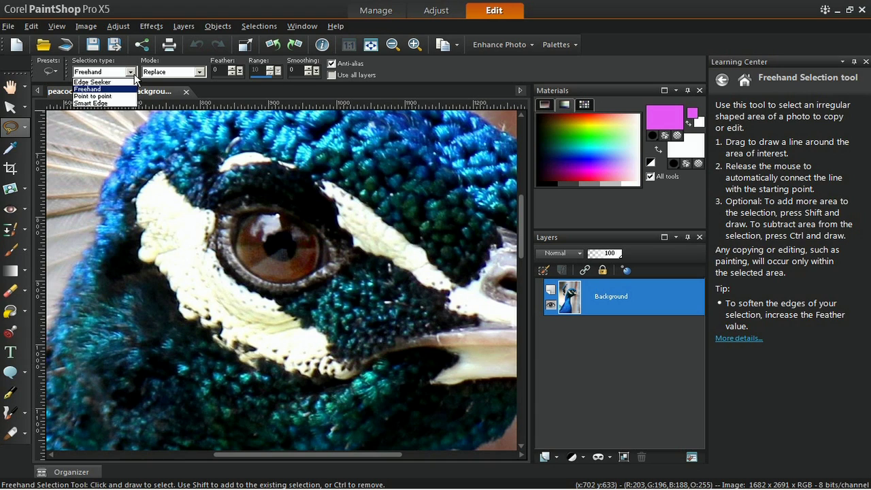
{"action": "left_click", "coordinate": [129, 104]}
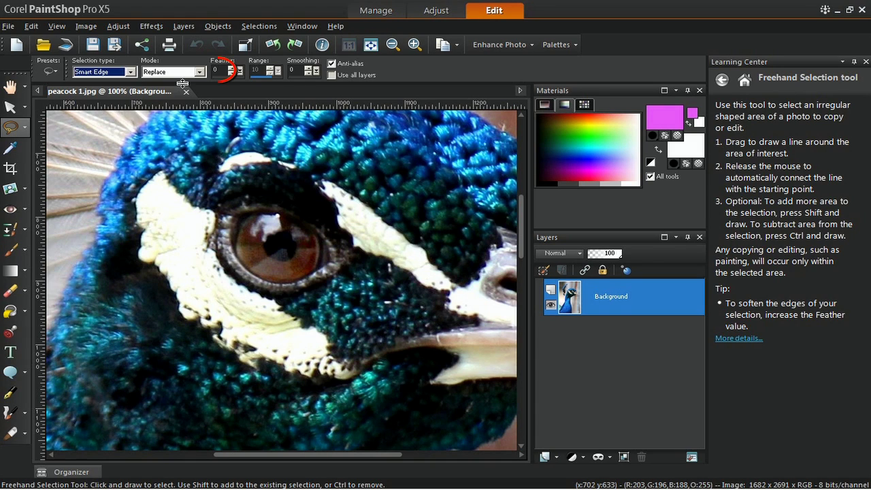
{"action": "left_click", "coordinate": [222, 70]}
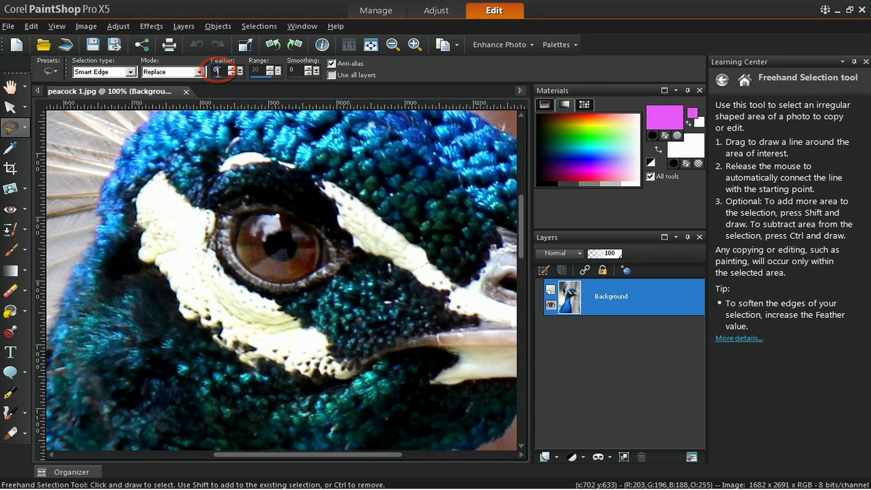
{"action": "key", "text": "Return"}
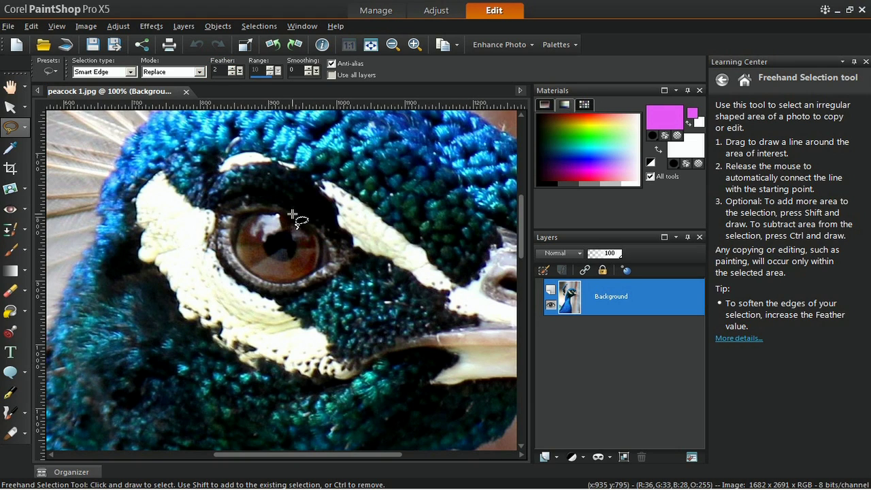
- Outline the iris rim with Smart Edge points from the top around and back, closing the selection
{"action": "left_click", "coordinate": [271, 215]}
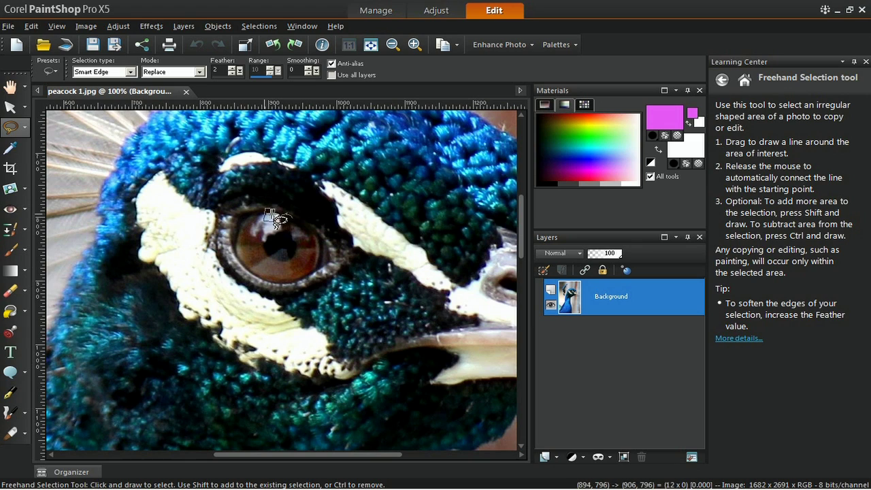
{"action": "left_click", "coordinate": [238, 251]}
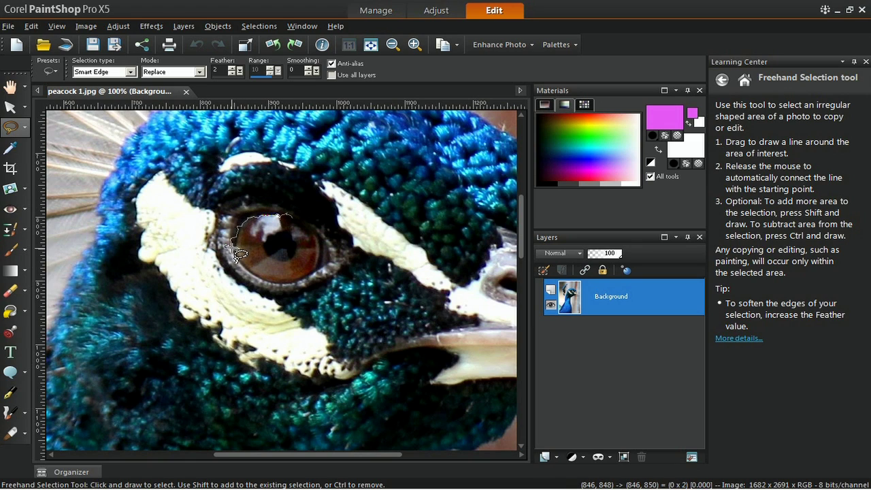
{"action": "left_click", "coordinate": [283, 286]}
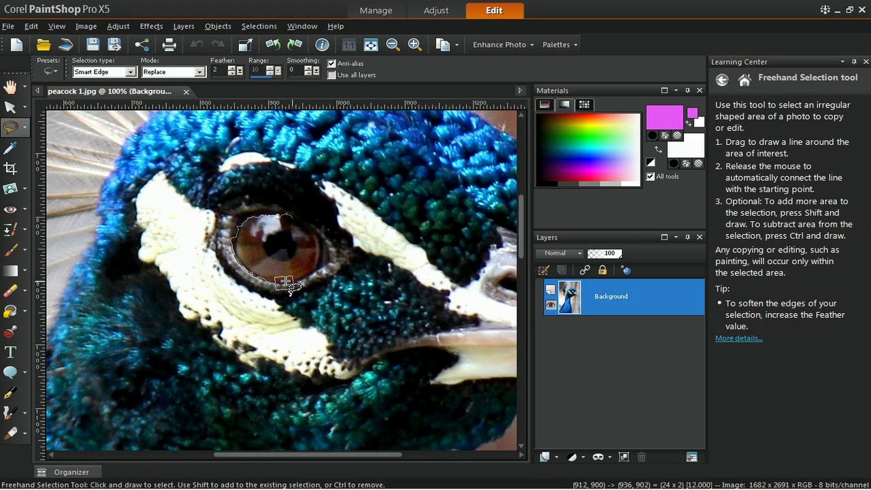
{"action": "left_click", "coordinate": [315, 259]}
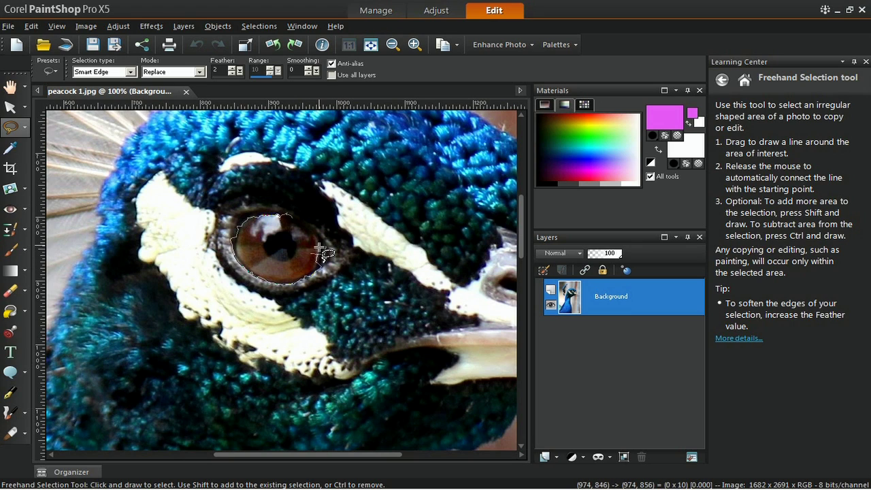
{"action": "left_click", "coordinate": [320, 231]}
{"action": "double_click", "coordinate": [289, 216]}
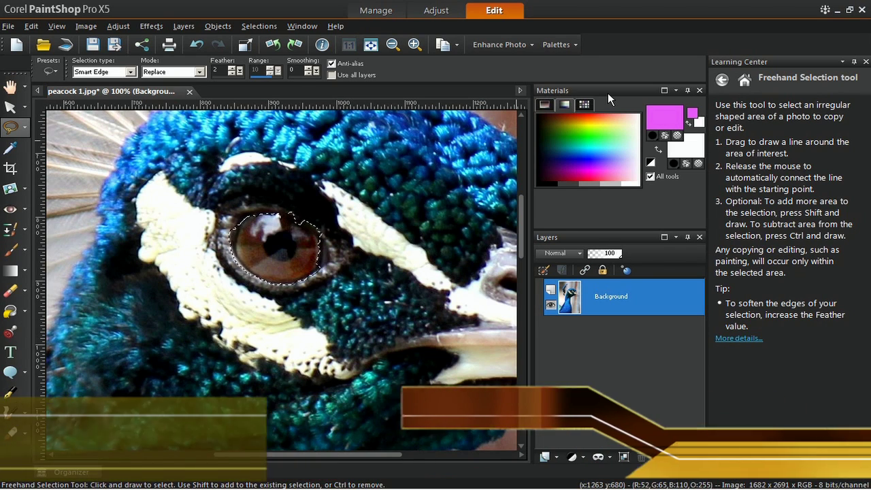
- Show the Materials palette and recolour the selected iris blue with the Color Changer tool
{"action": "left_click", "coordinate": [574, 45]}
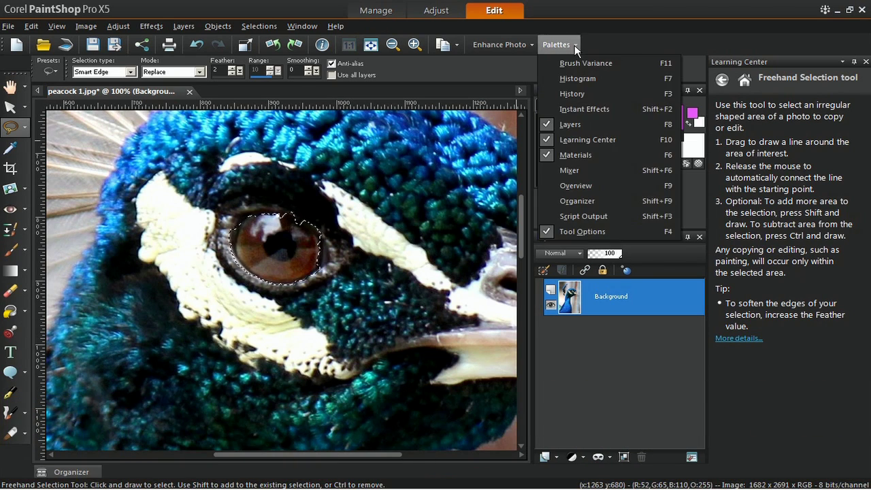
{"action": "left_click", "coordinate": [598, 156]}
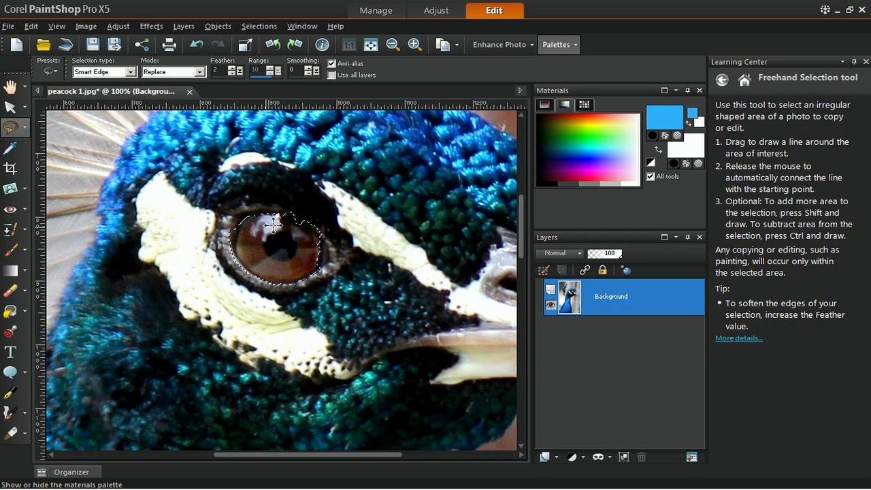
{"action": "left_click", "coordinate": [24, 311]}
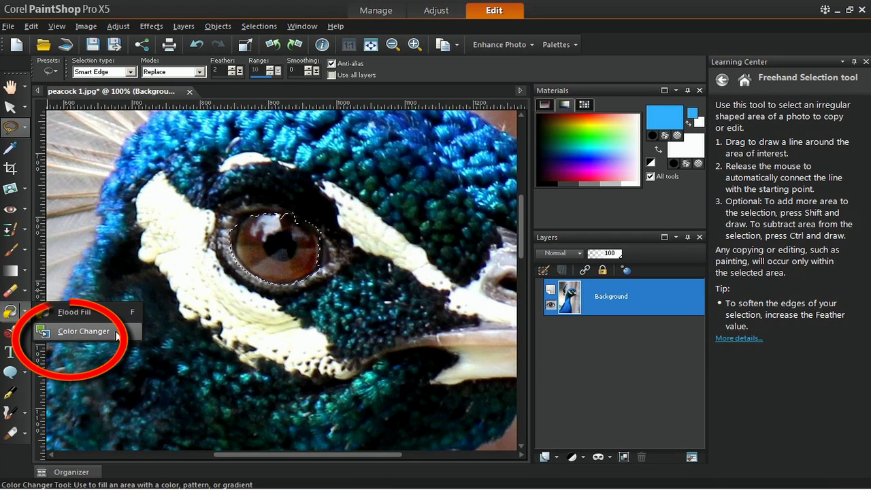
{"action": "left_click", "coordinate": [62, 330]}
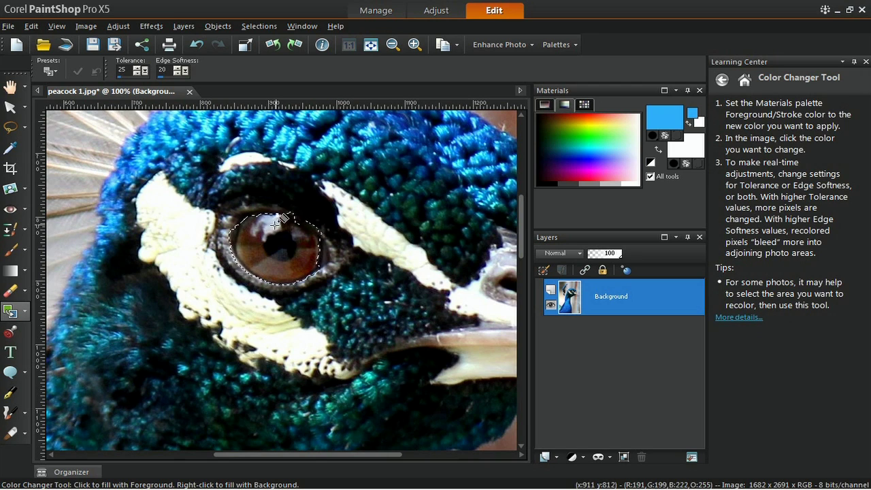
{"action": "left_click", "coordinate": [253, 219]}
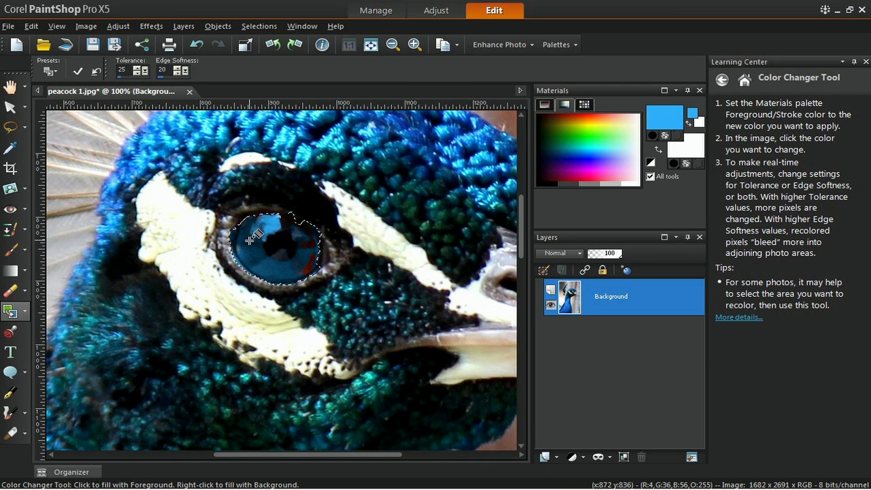
- Zoom to 300% and preview olive green, orange, peach, light green and medium blue on the iris
{"action": "scroll", "coordinate": [304, 270], "scroll_direction": "up", "scroll_amount": 4}
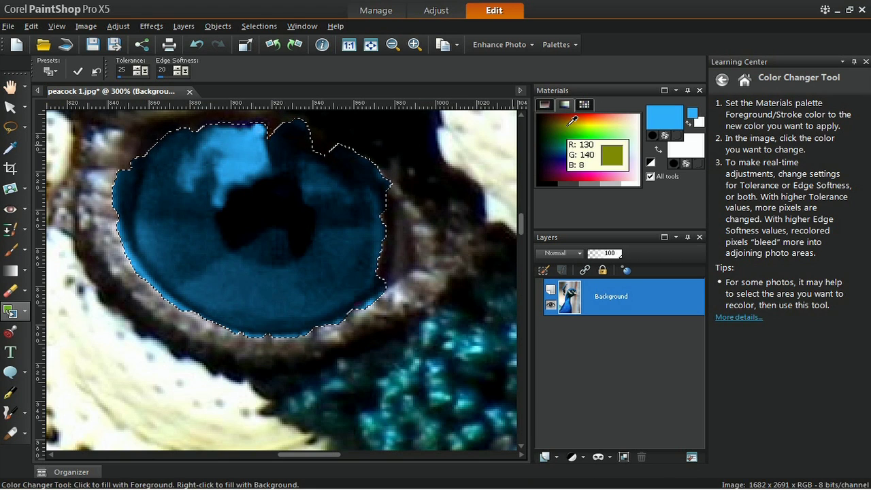
{"action": "left_click", "coordinate": [573, 120]}
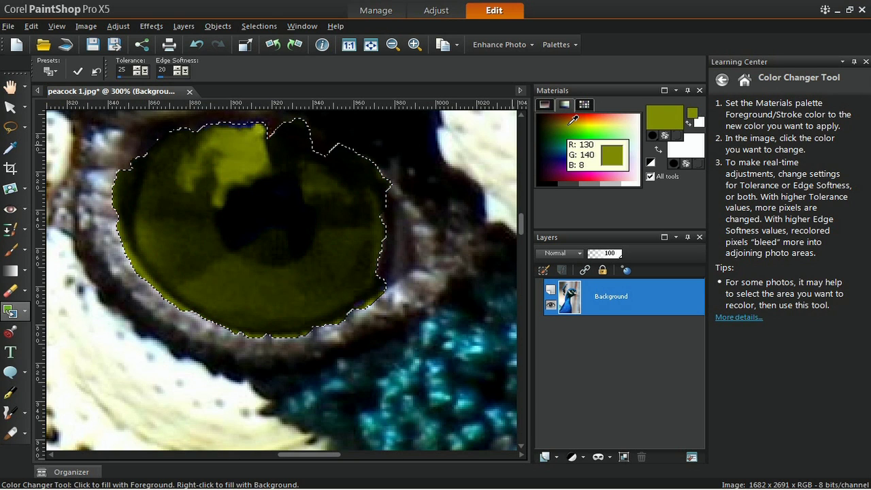
{"action": "left_click", "coordinate": [594, 116]}
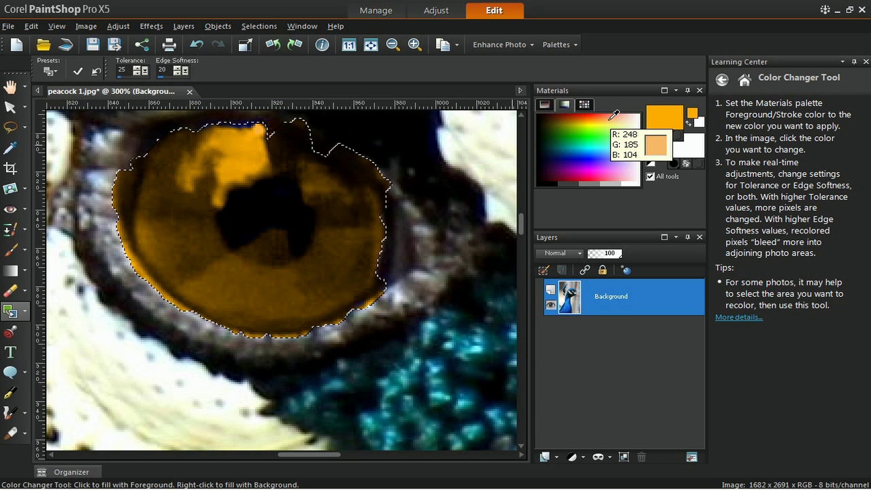
{"action": "left_click", "coordinate": [614, 115]}
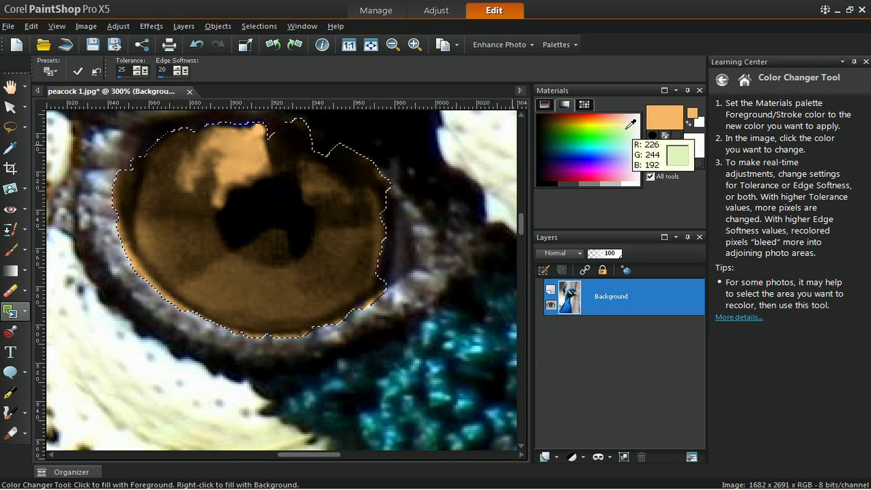
{"action": "left_click", "coordinate": [631, 129]}
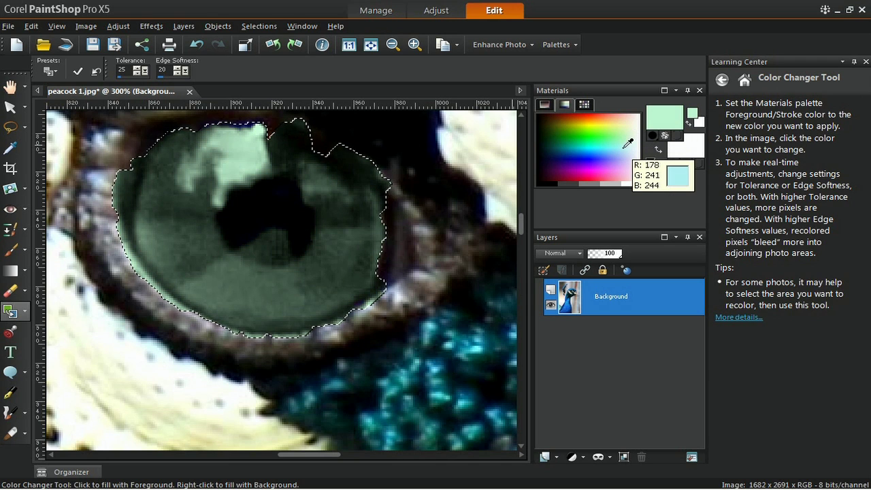
{"action": "left_click", "coordinate": [606, 150]}
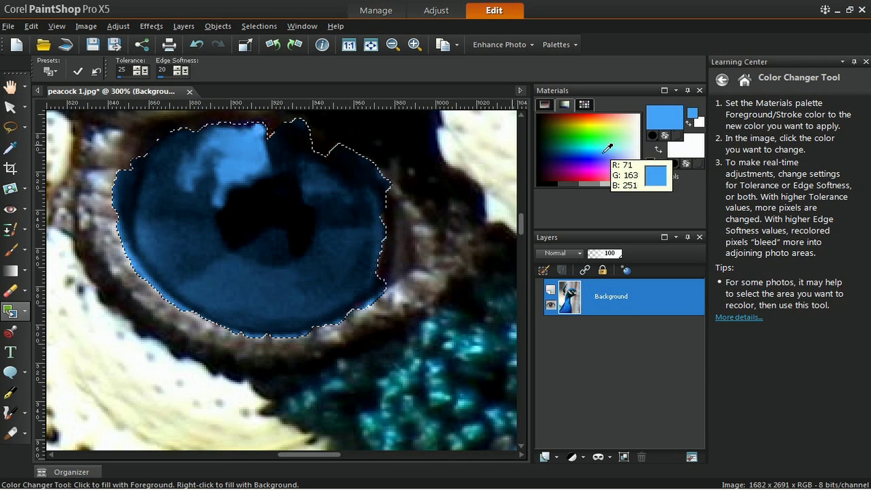
- Try deep blue, dark purple, red and pink, settling on vibrant purple R234 G108 B248
{"action": "left_click", "coordinate": [594, 155]}
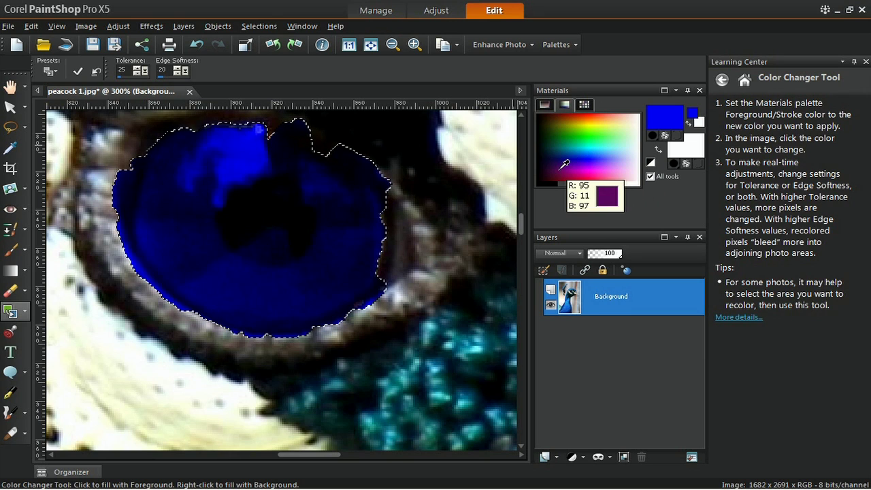
{"action": "left_click", "coordinate": [562, 166]}
{"action": "left_click", "coordinate": [576, 174]}
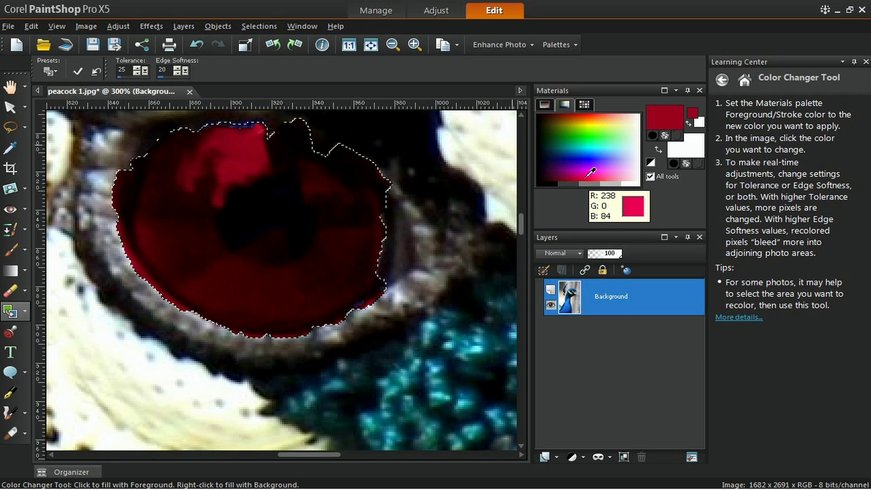
{"action": "left_click", "coordinate": [591, 172]}
{"action": "left_click", "coordinate": [605, 174]}
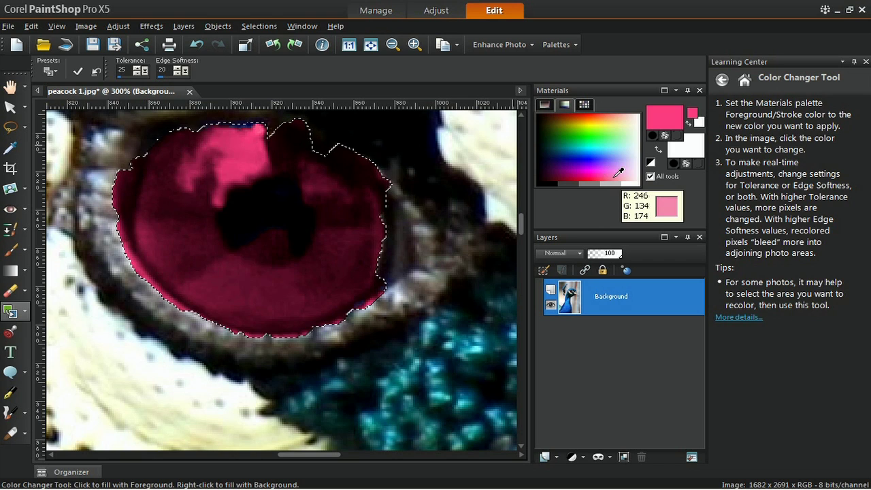
{"action": "left_click", "coordinate": [612, 167]}
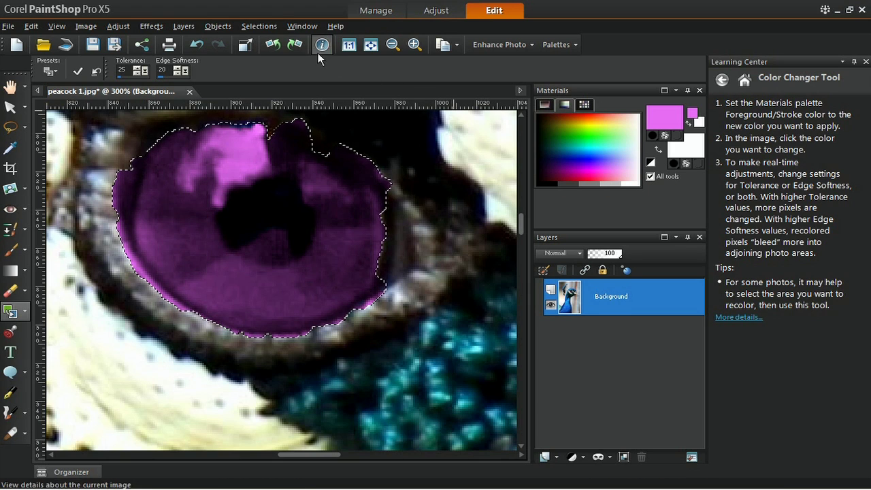
- Clear the iris selection with Selections > Select None
{"action": "left_click", "coordinate": [263, 27]}
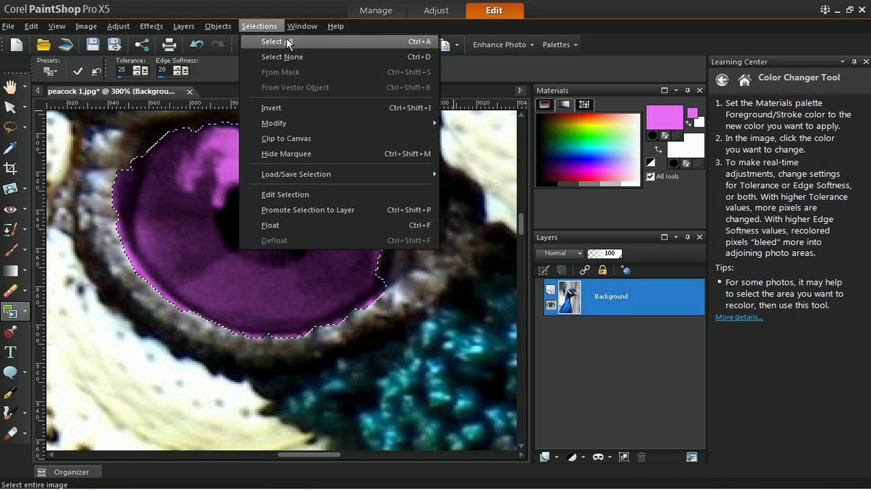
{"action": "left_click", "coordinate": [352, 56]}
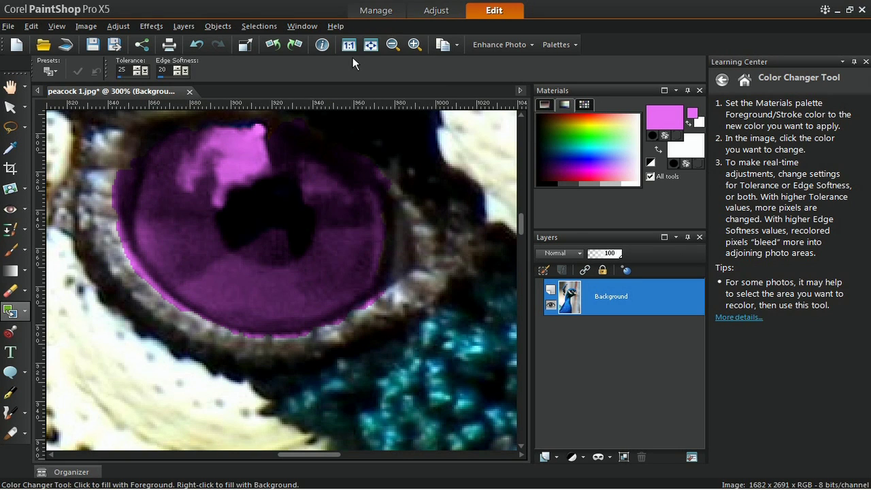